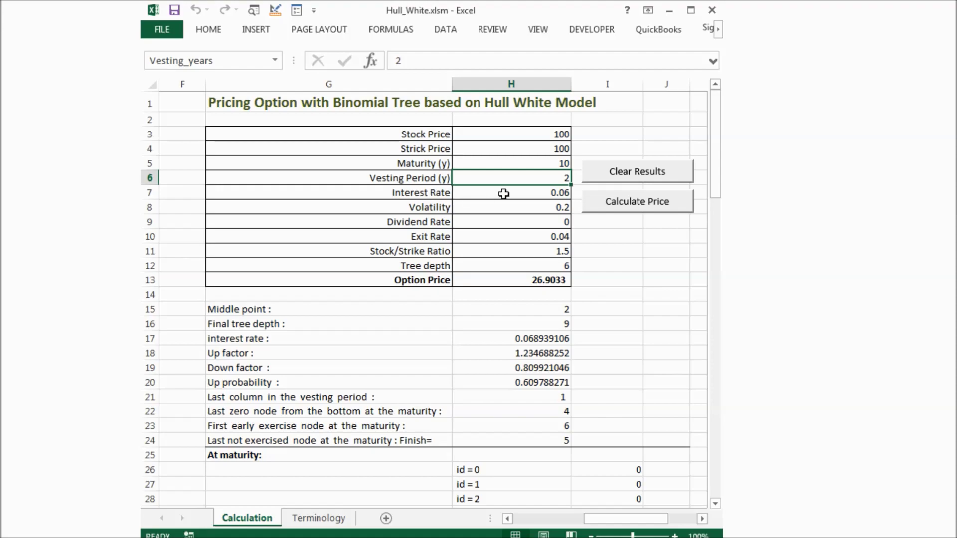
Review the interest rate, volatility, dividend rate and tree depth inputs in the option parameter table
left_click(504, 194)
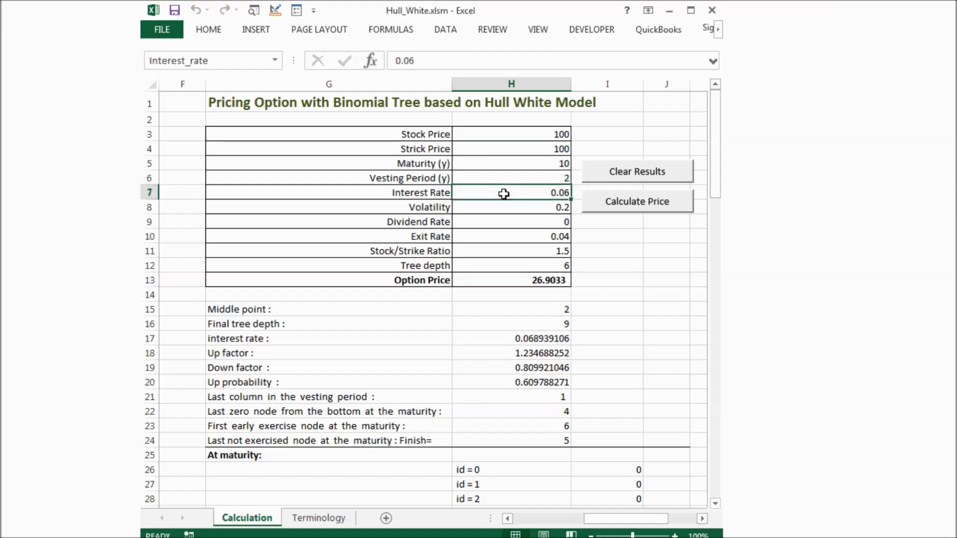
left_click(443, 208)
left_click(492, 210)
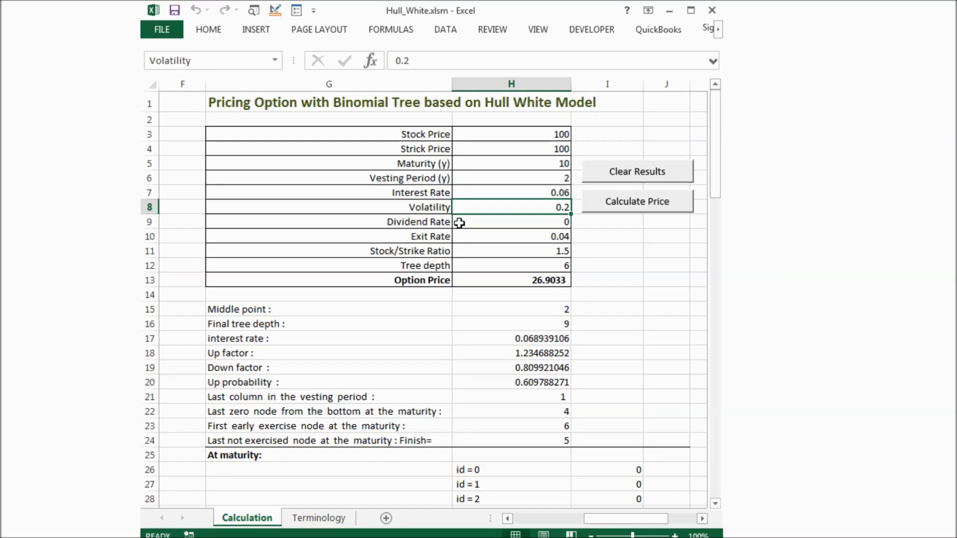
left_click(482, 223)
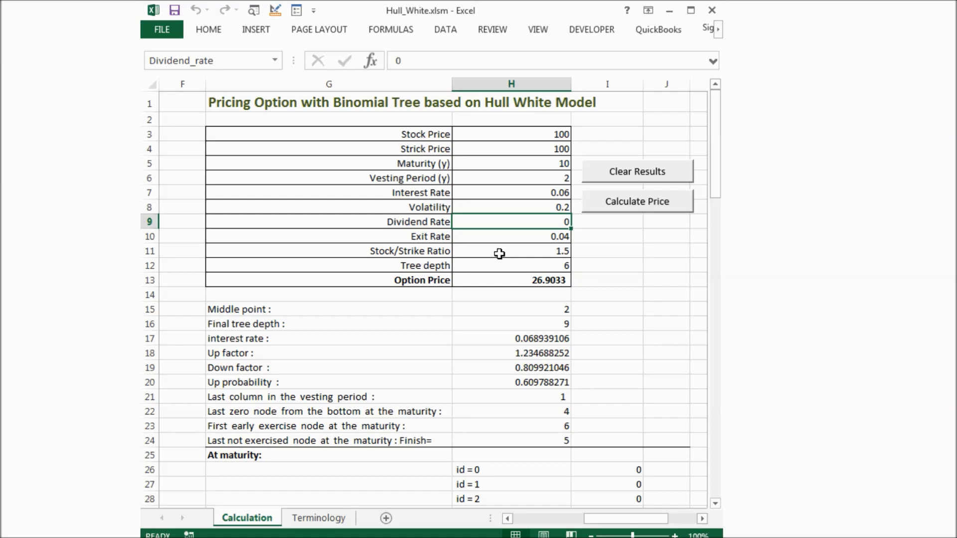
left_click(399, 264)
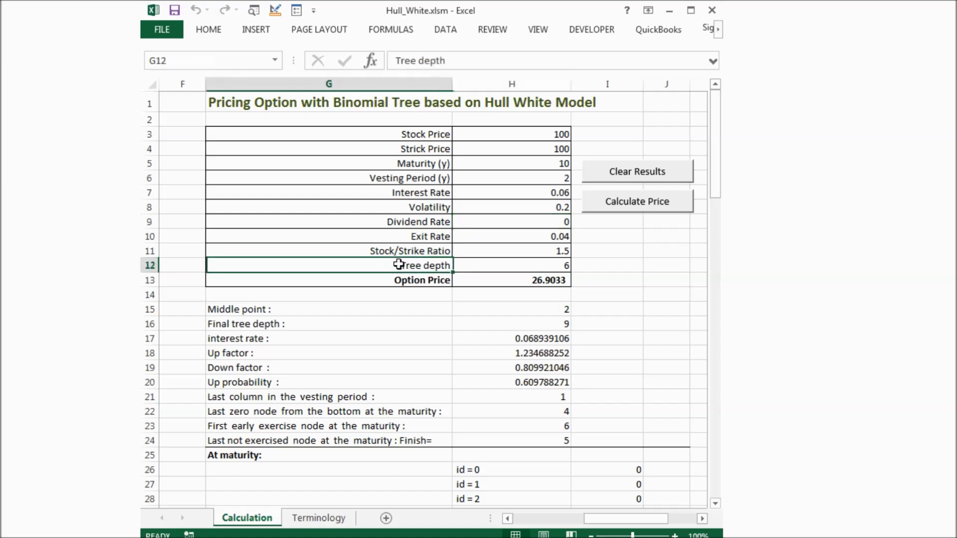
left_click(488, 268)
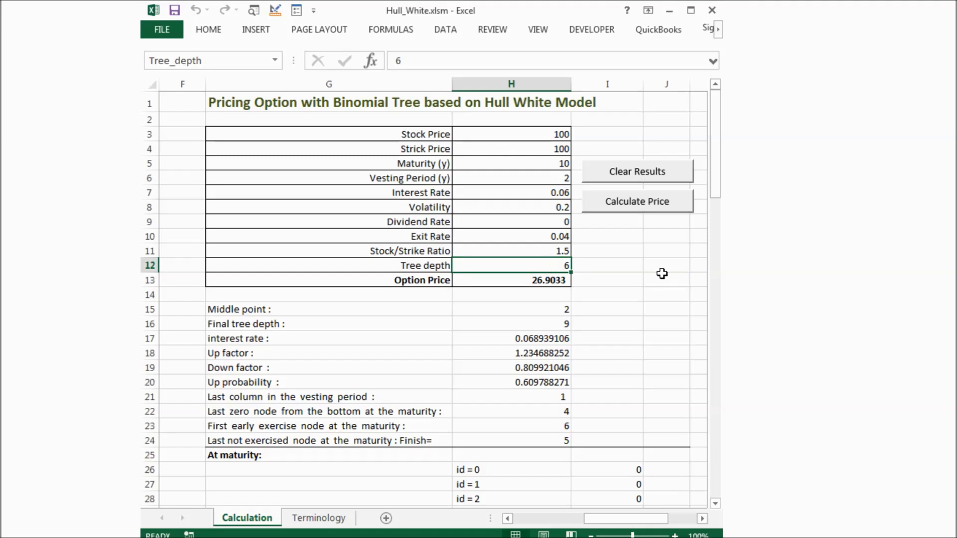
Clear the existing results and calculate the option price with the current parameters
left_click(629, 172)
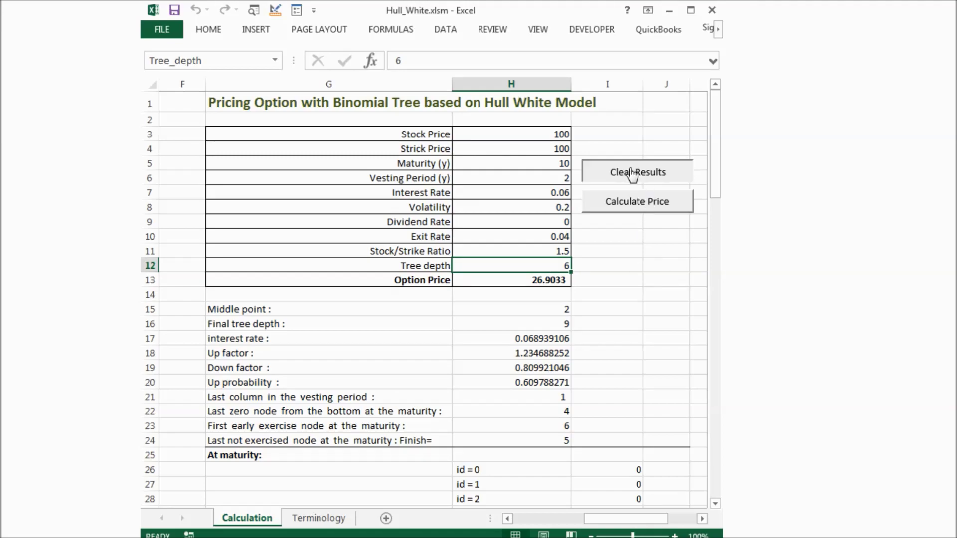
left_click(630, 206)
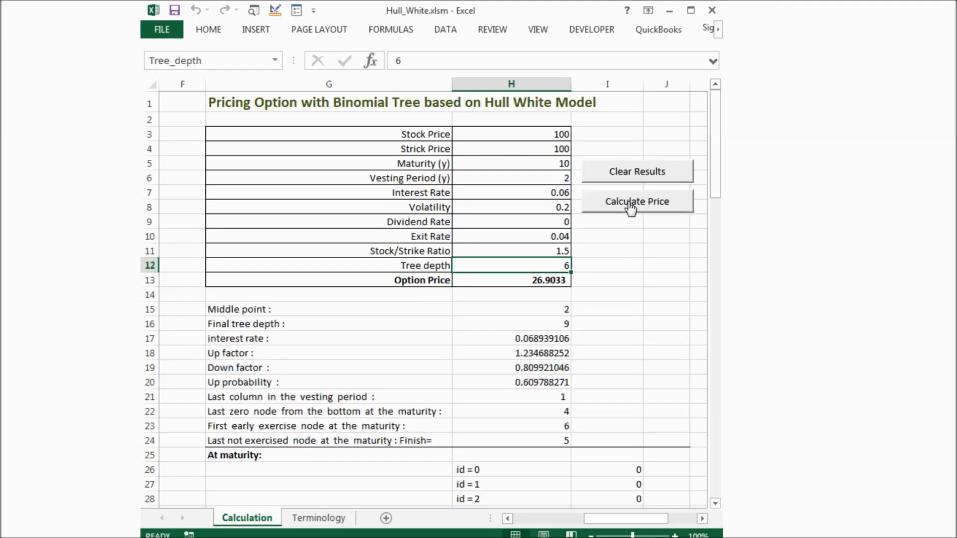
left_click(613, 294)
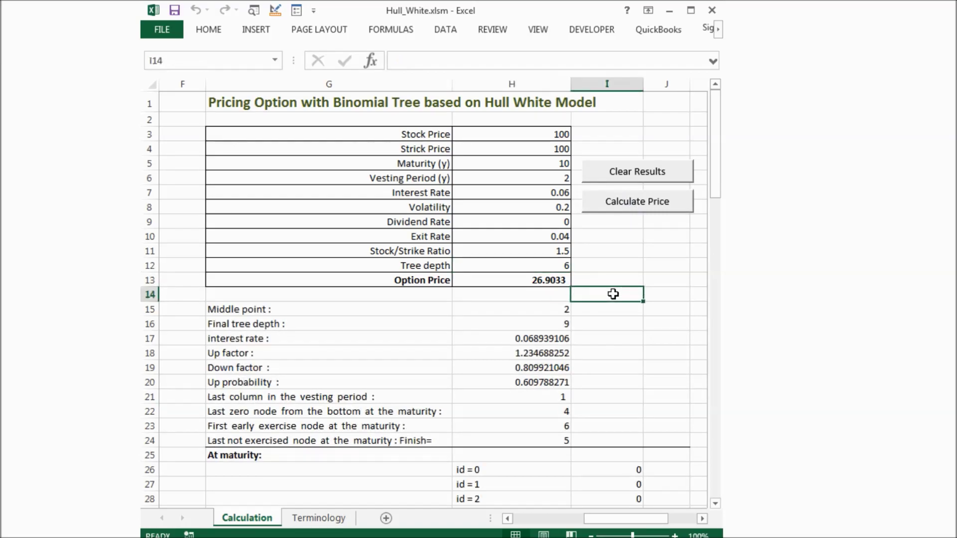
Check the final tree depth in H16 against the tree depth input in H12
left_click(546, 322)
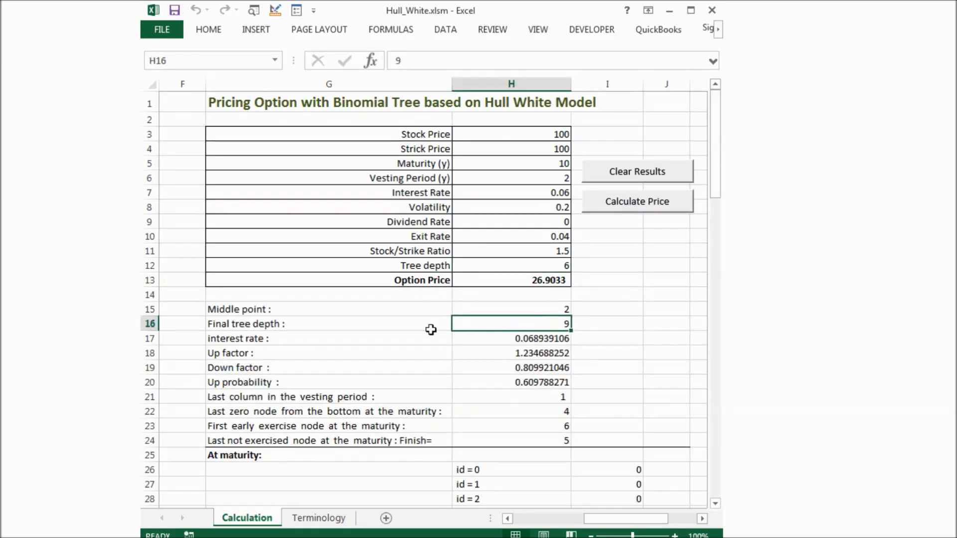
left_click(251, 324)
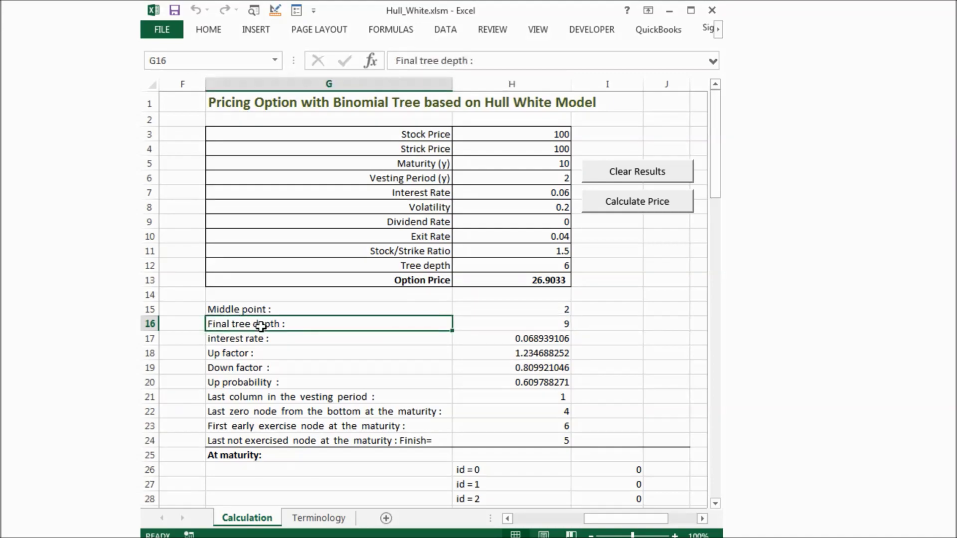
left_click(506, 321)
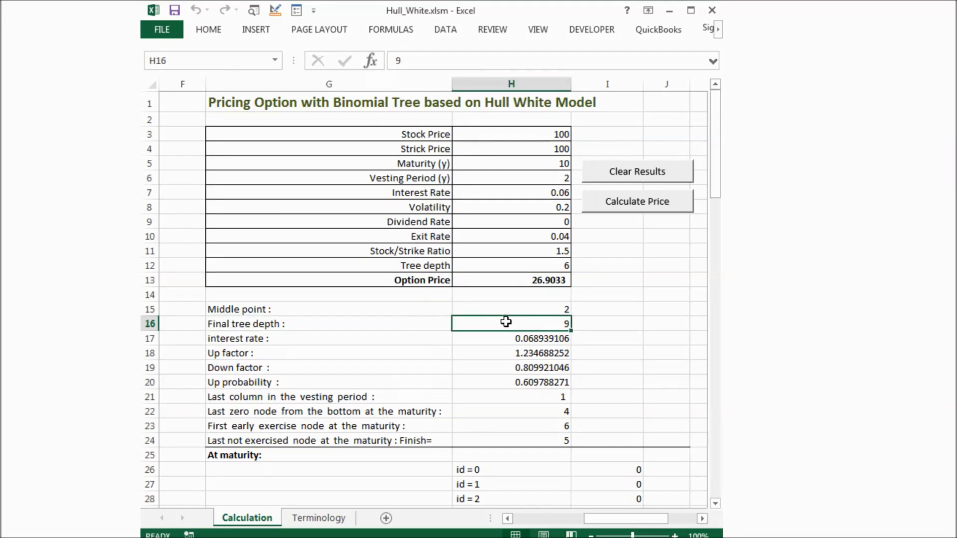
left_click(548, 264)
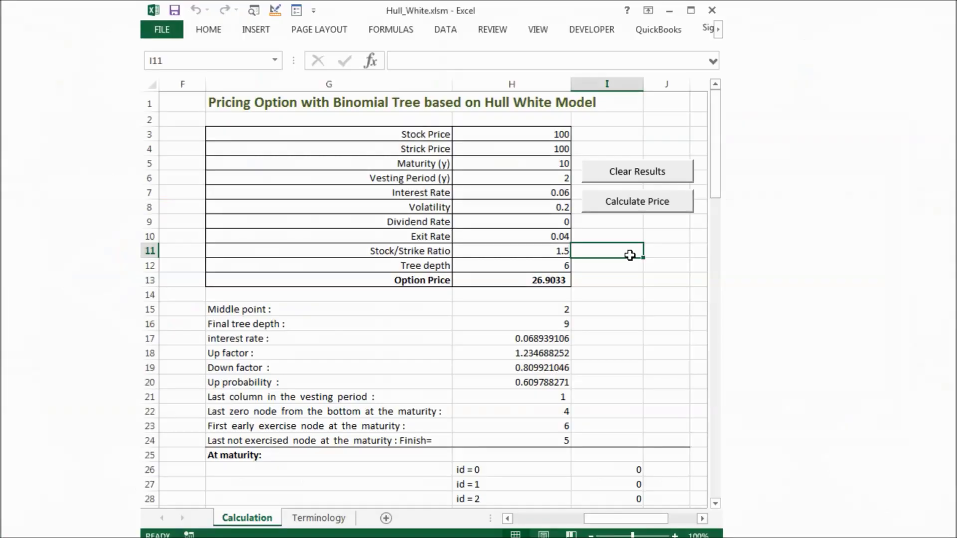
Clear the results once more and recalculate the option price from the same inputs
left_click(638, 173)
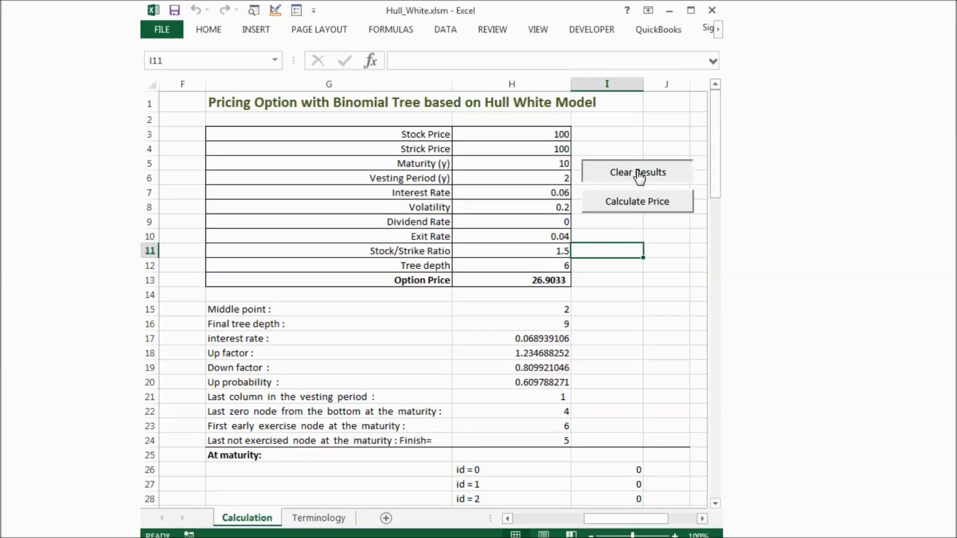
left_click(638, 203)
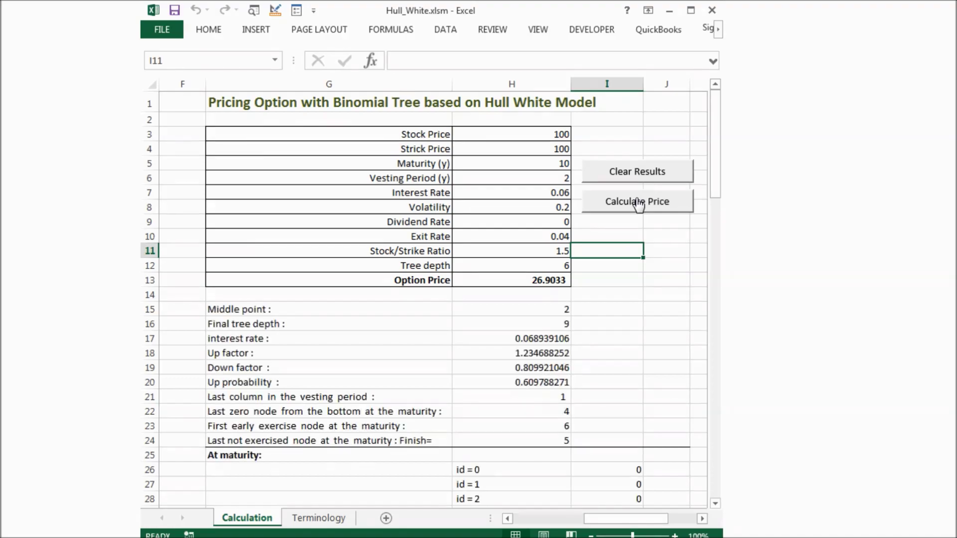
left_click(647, 319)
scroll(648, 319, "down", 2)
scroll(648, 319, "up", 2)
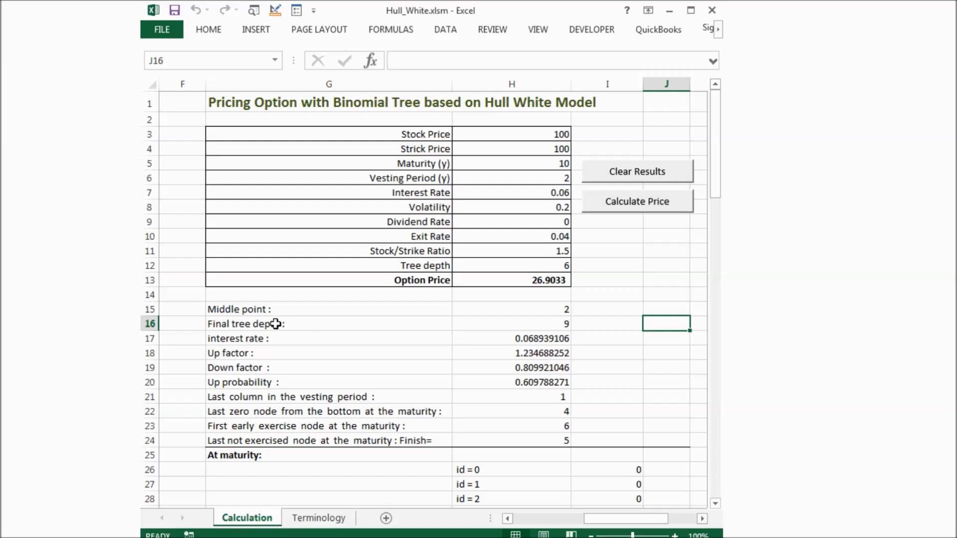
Compare the recalculated final tree depth with the tree depth entered in the parameter table
left_click(516, 326)
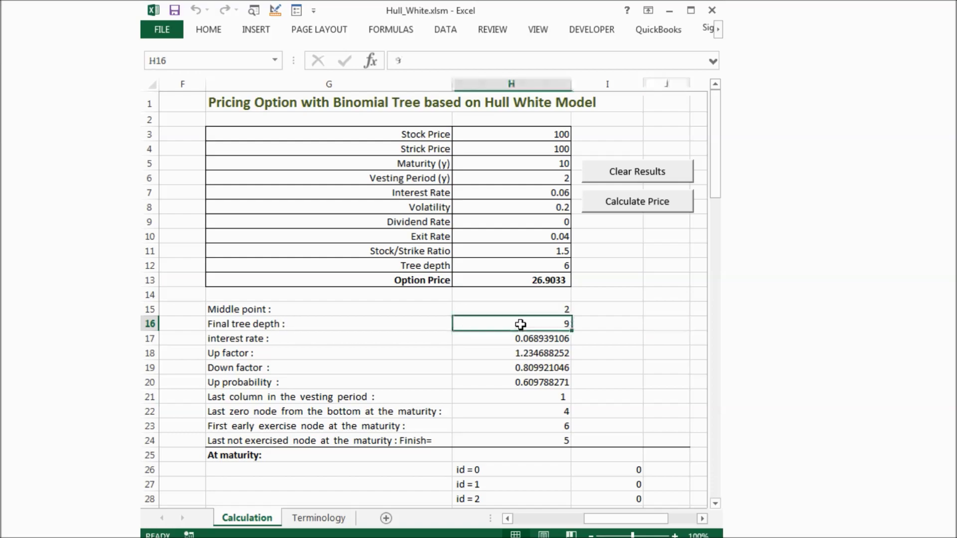
left_click(533, 269)
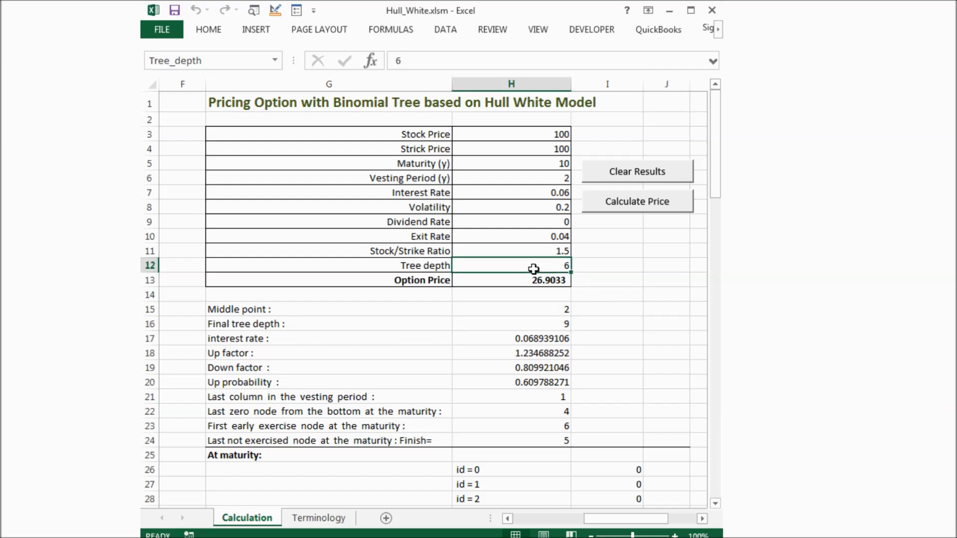
left_click(603, 334)
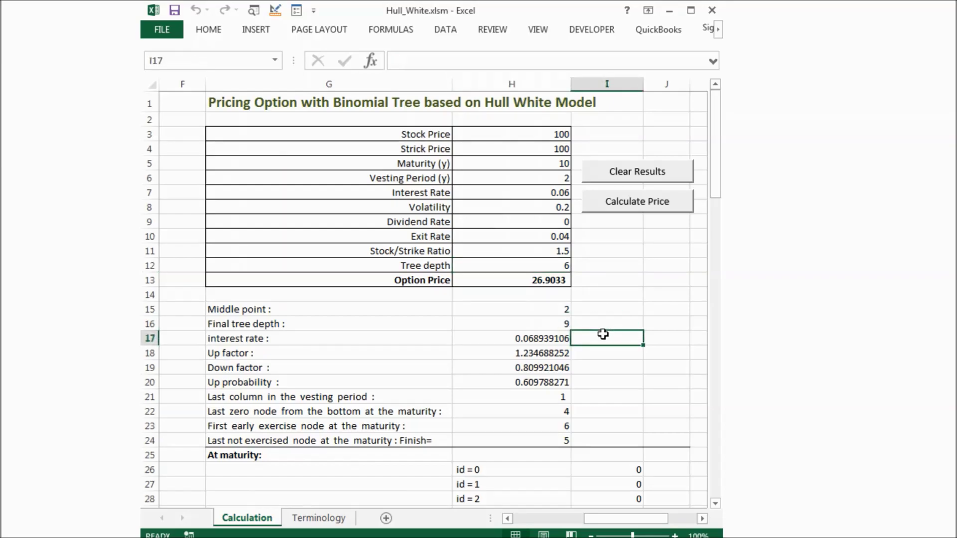
Examine the intermediate factors and the At maturity option values for nodes id = 0 to id = 9
scroll(603, 333, "down", 1)
scroll(603, 334, "down", 2)
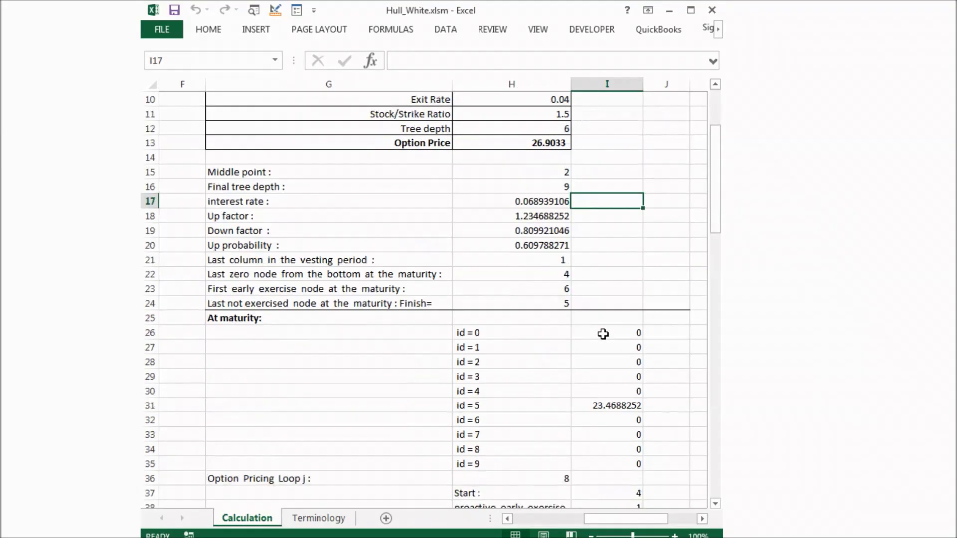
scroll(602, 334, "down", 1)
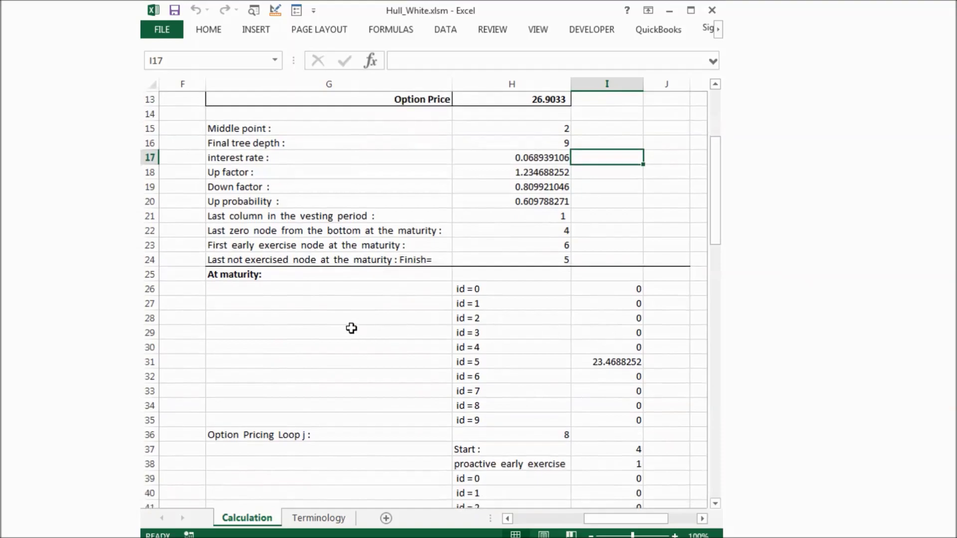
left_click(371, 289)
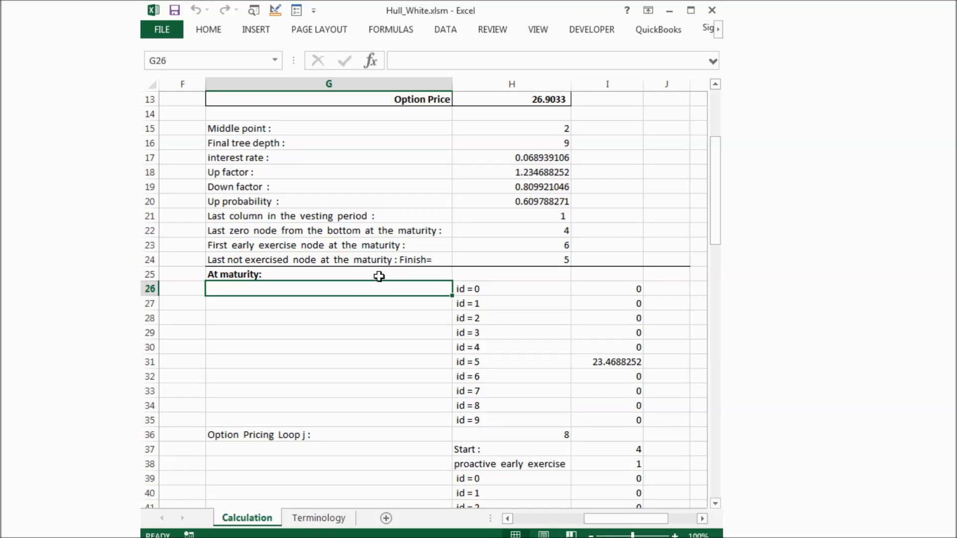
left_click(541, 276)
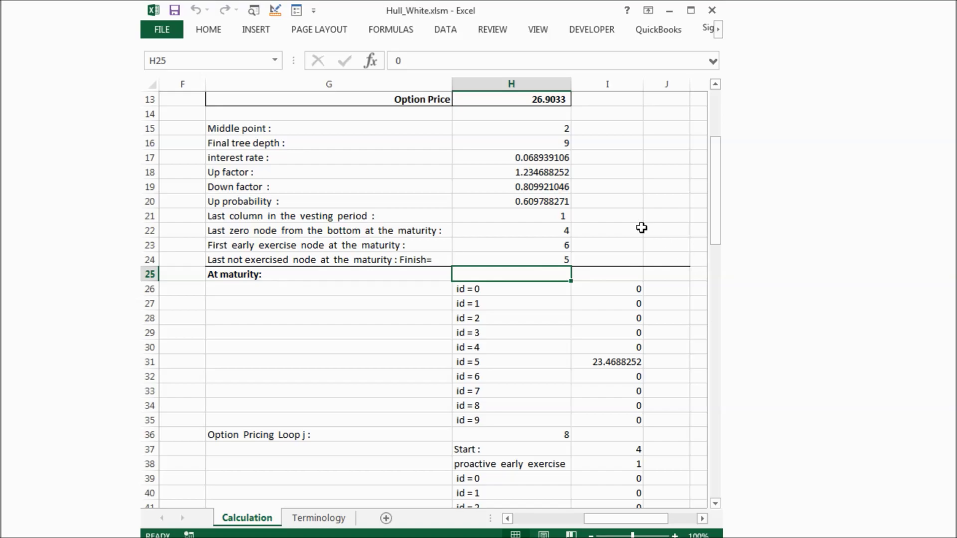
scroll(644, 229, "down", 2)
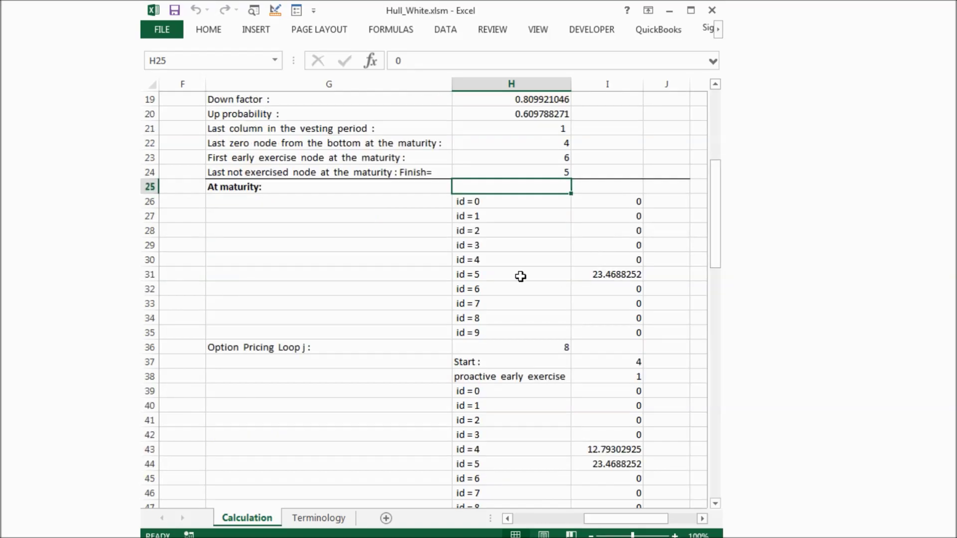
left_click(481, 276)
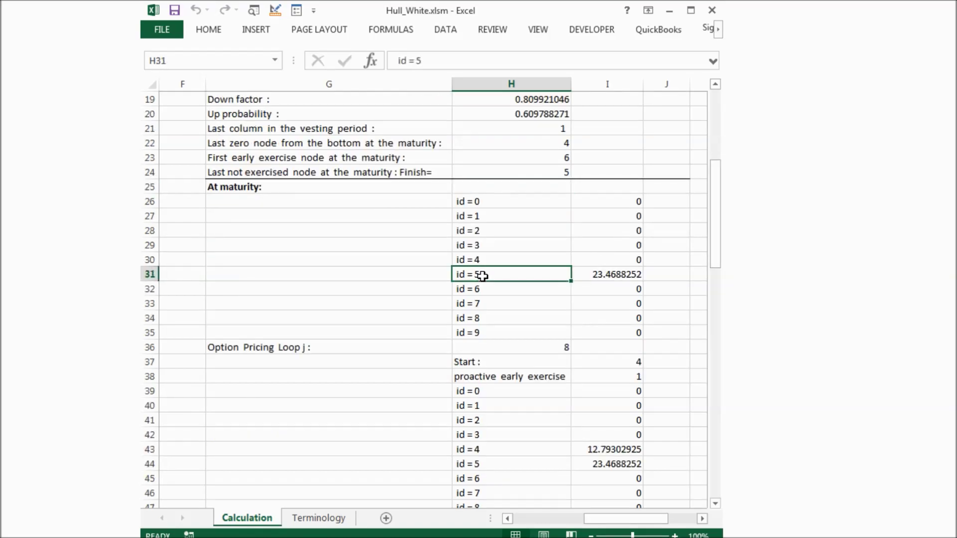
left_click(595, 278)
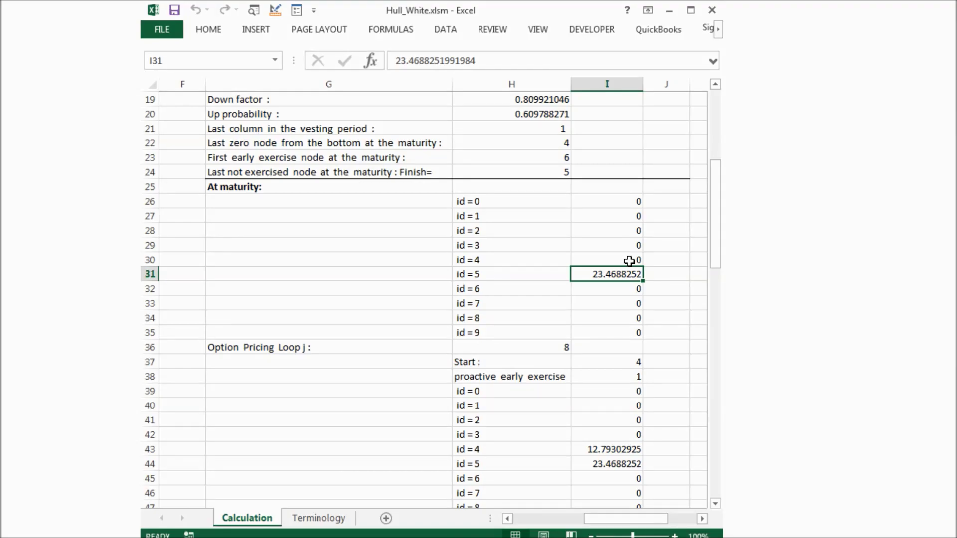
left_click(608, 292)
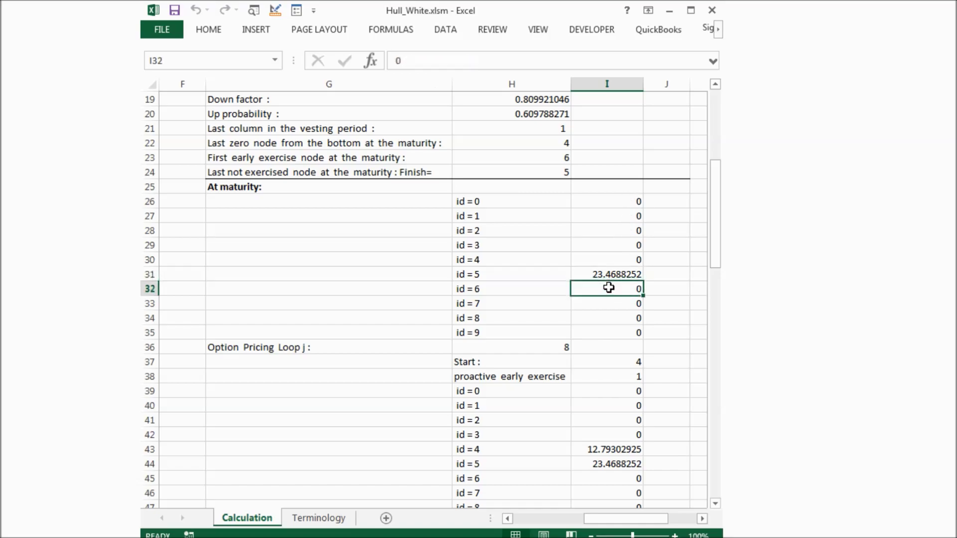
left_click(607, 333)
left_click(611, 301)
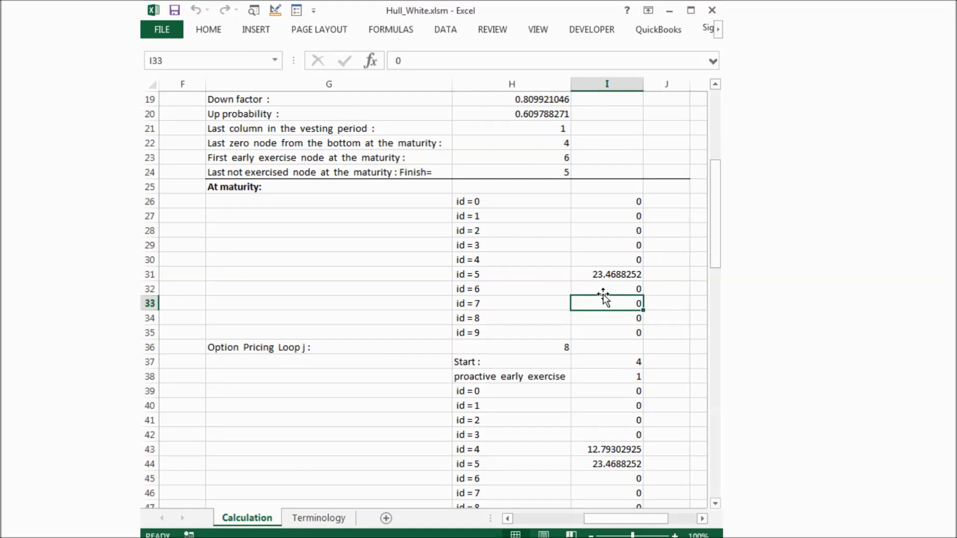
Examine the option pricing loops from j = 8 down to j = 0, including the final vesting period value, and return to the parameter table
scroll(603, 293, "down", 4)
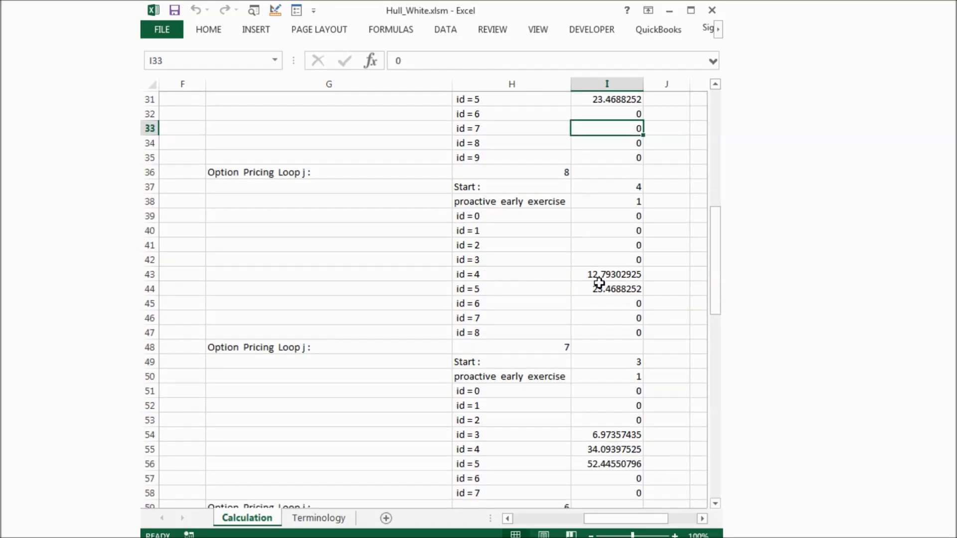
left_click(512, 275)
left_click(600, 290)
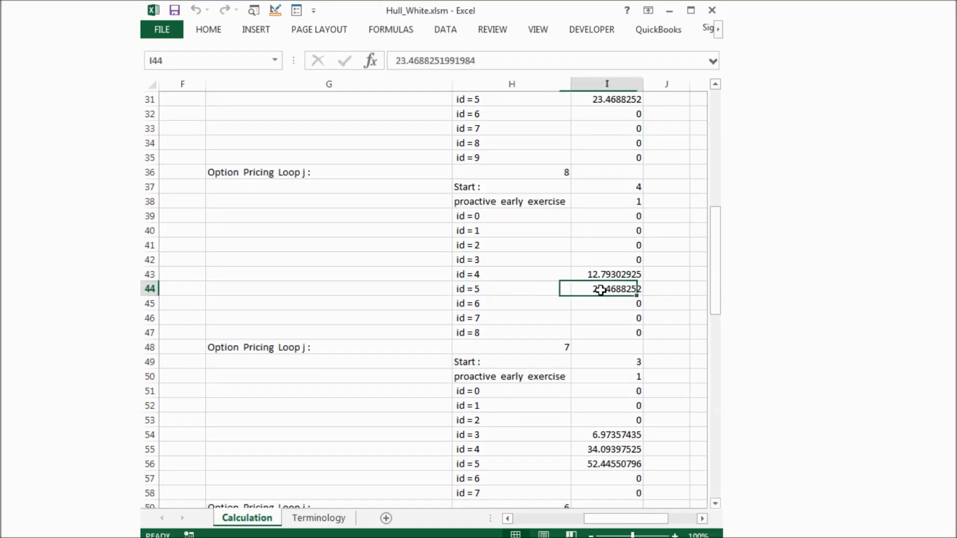
scroll(600, 290, "down", 1)
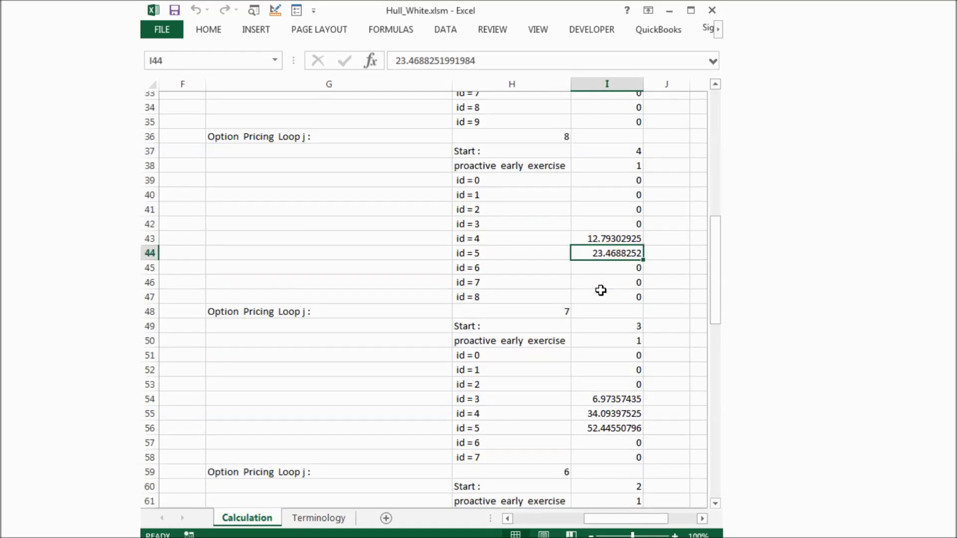
scroll(600, 290, "down", 7)
left_click(601, 290)
scroll(600, 290, "down", 3)
scroll(600, 290, "down", 5)
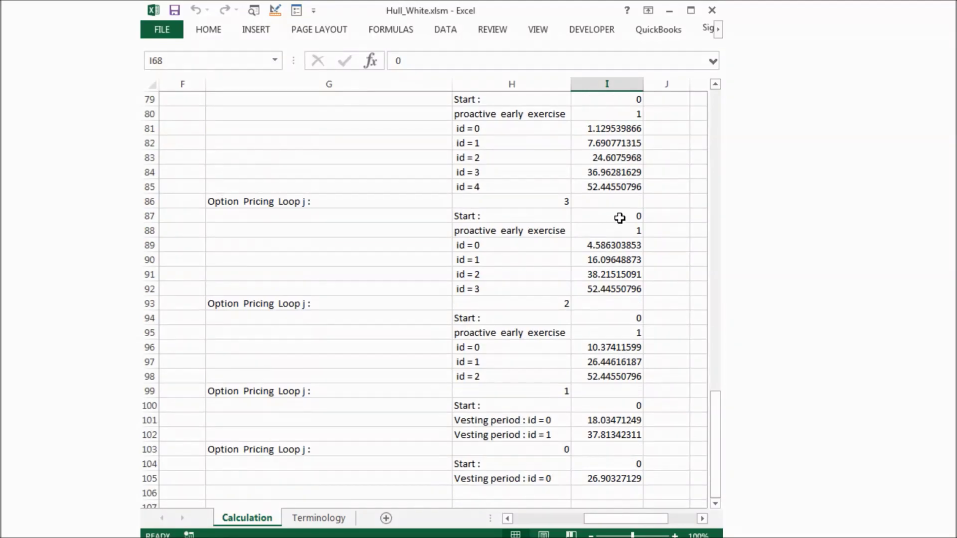
scroll(629, 153, "down", 2)
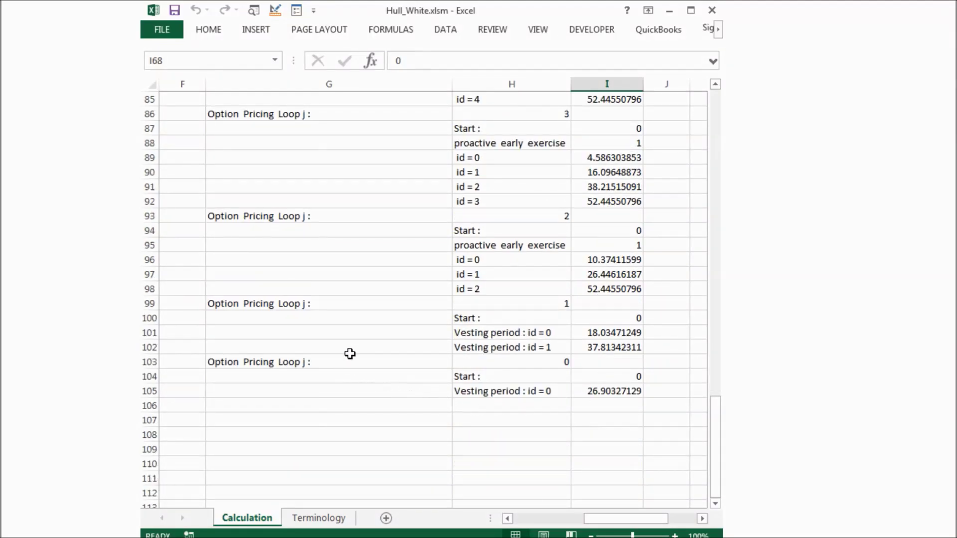
left_click(579, 392)
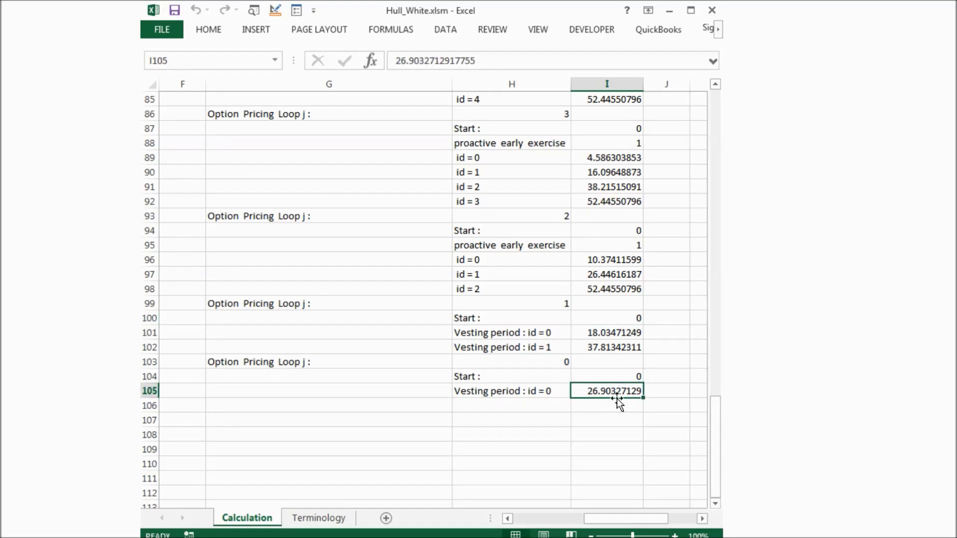
scroll(603, 388, "up", 8)
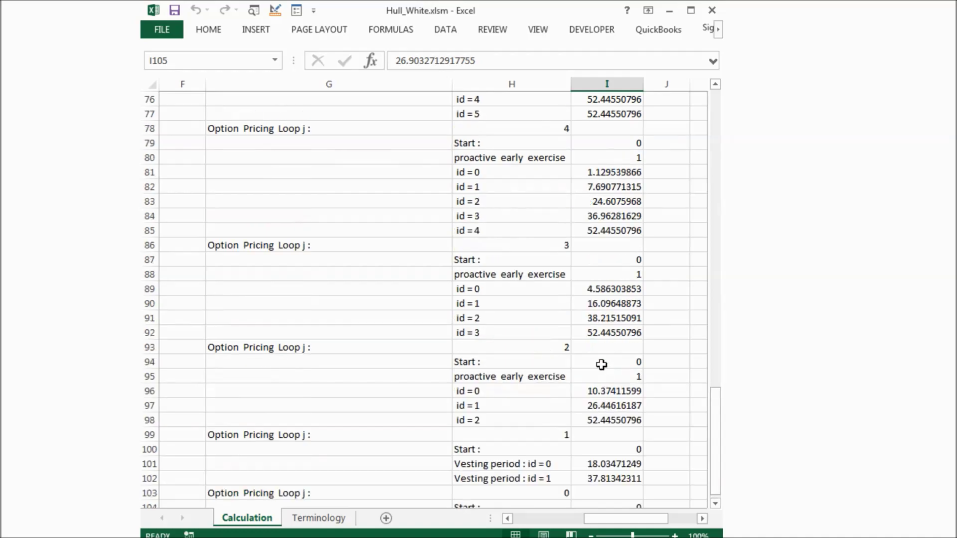
scroll(603, 325, "up", 20)
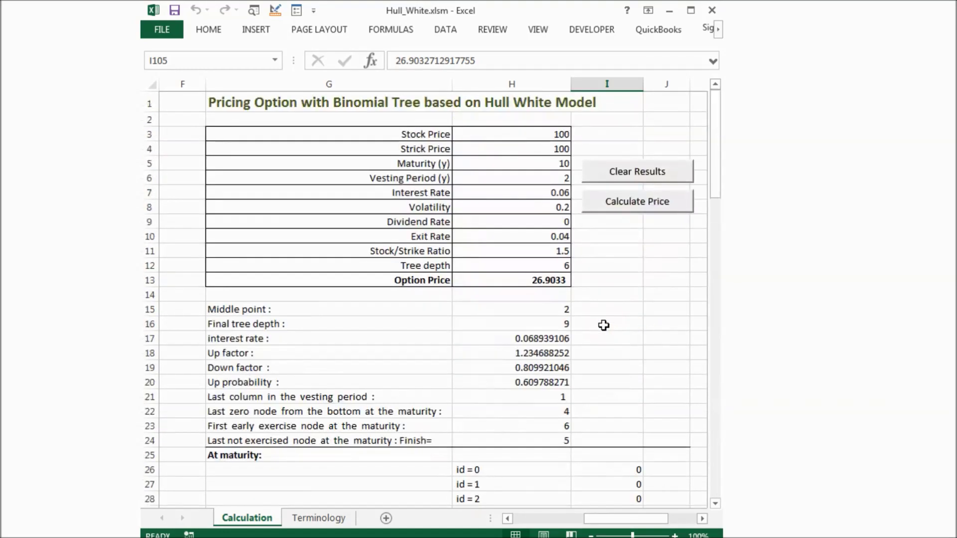
Set the Stock Price to 120 and recalculate the option price with the other inputs kept
left_click(531, 283)
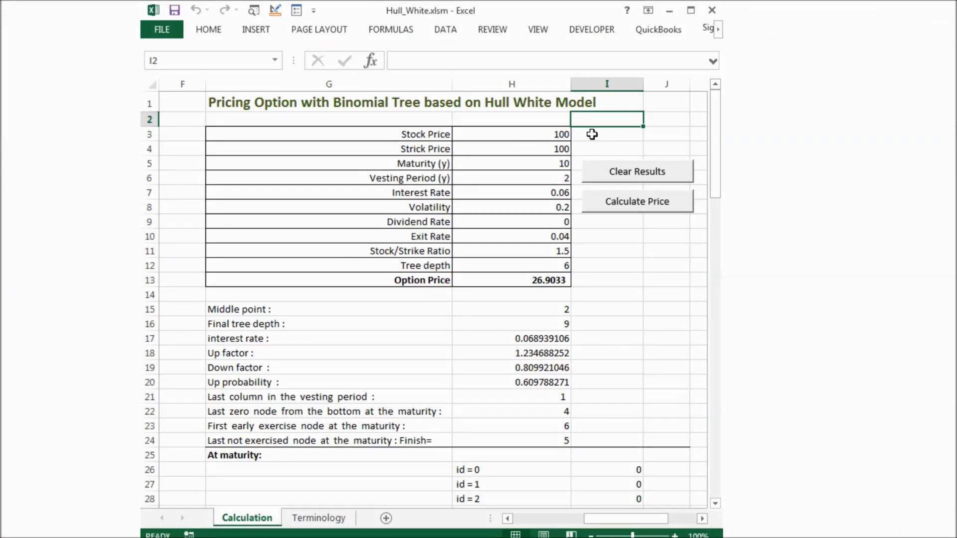
left_click(499, 134)
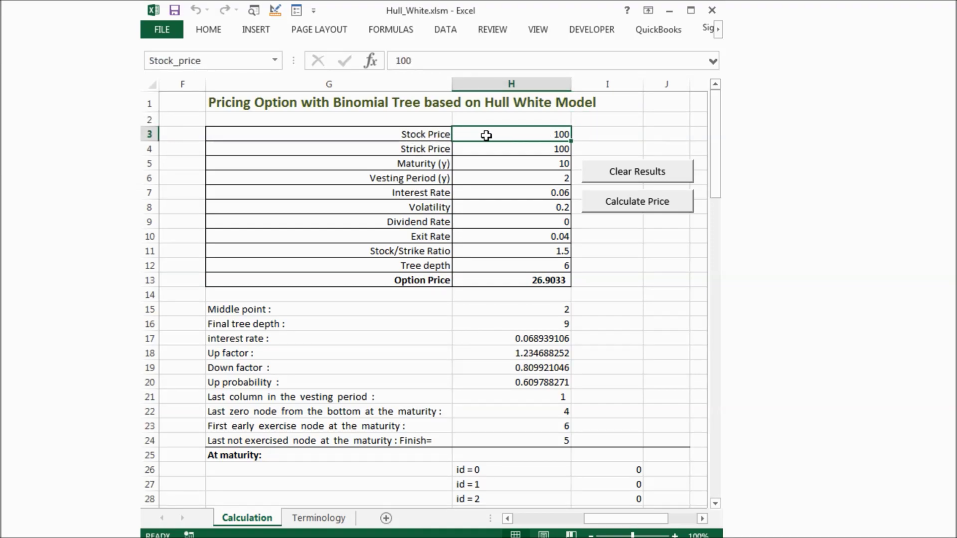
type("120")
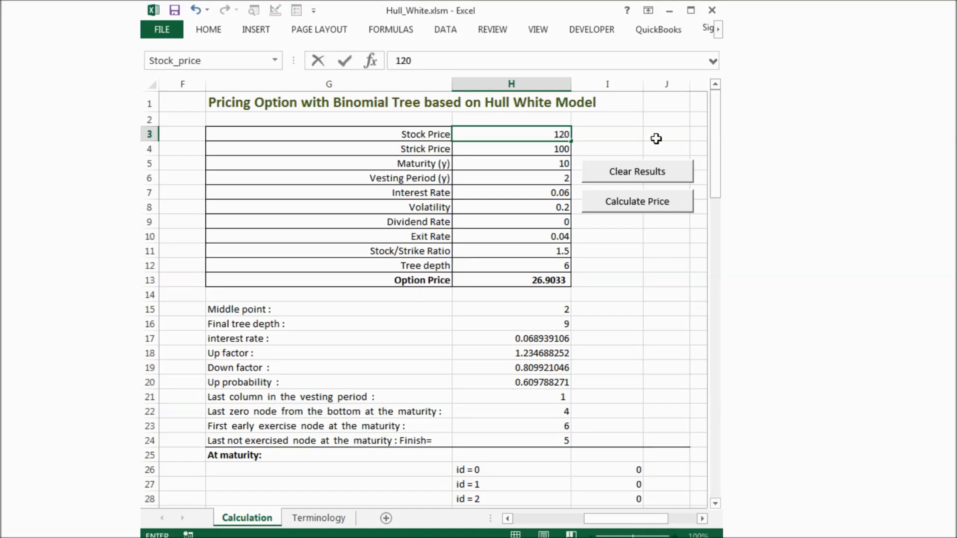
key("Return")
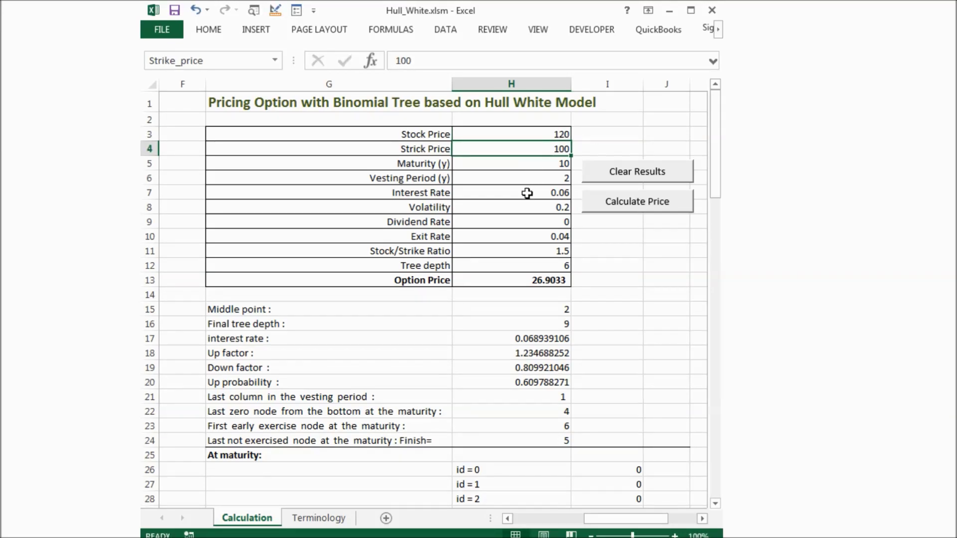
left_click(618, 202)
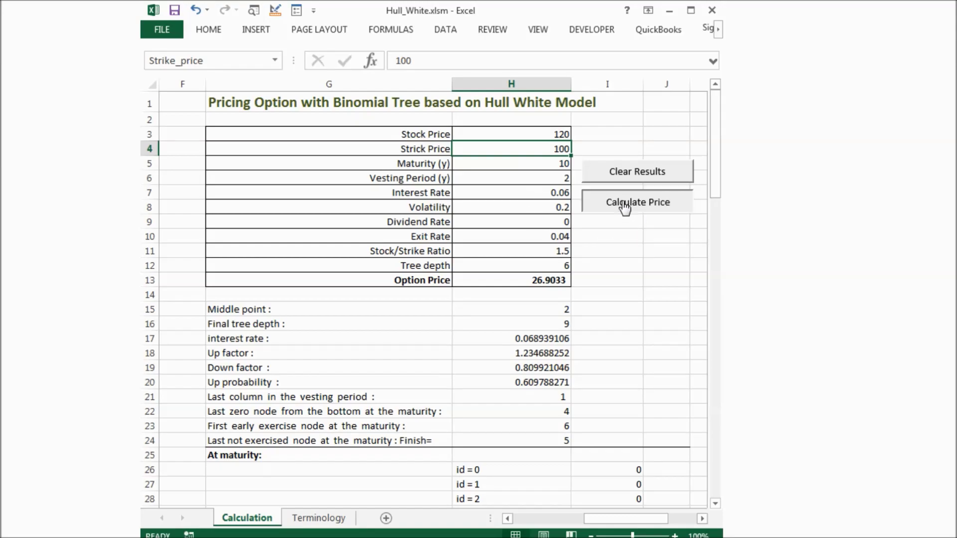
left_click(625, 249)
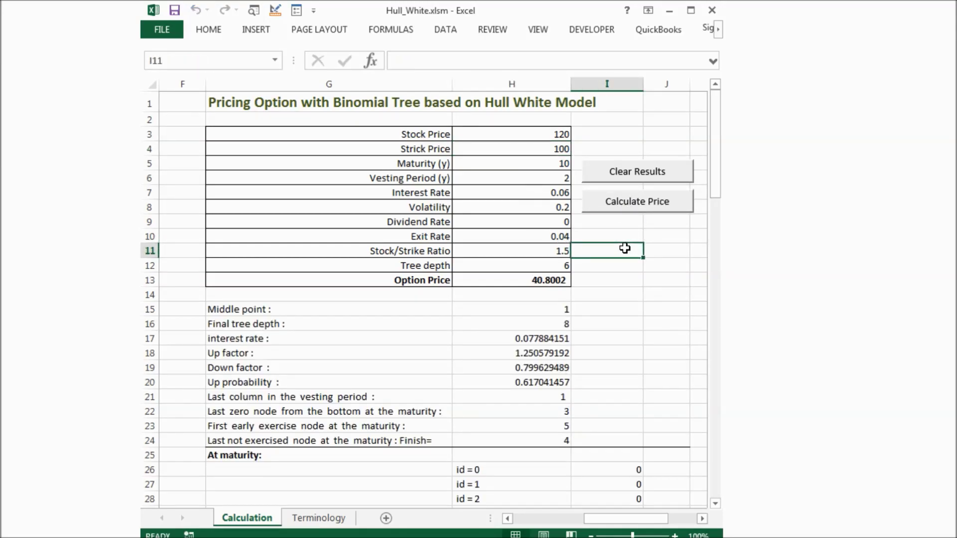
Examine the recalculated intermediate factors and the At maturity option value at node id = 4
scroll(624, 249, "down", 2)
scroll(625, 248, "up", 2)
scroll(625, 248, "down", 1)
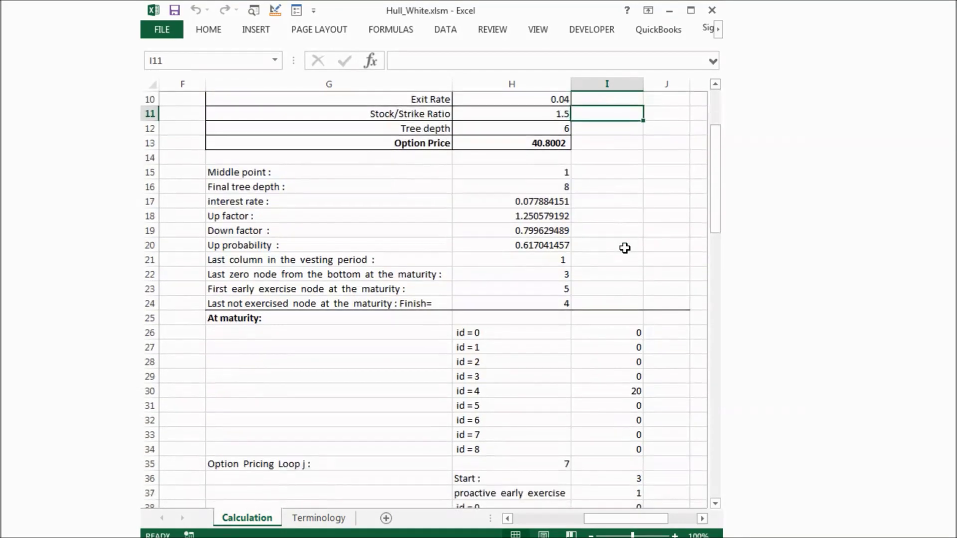
scroll(625, 248, "down", 2)
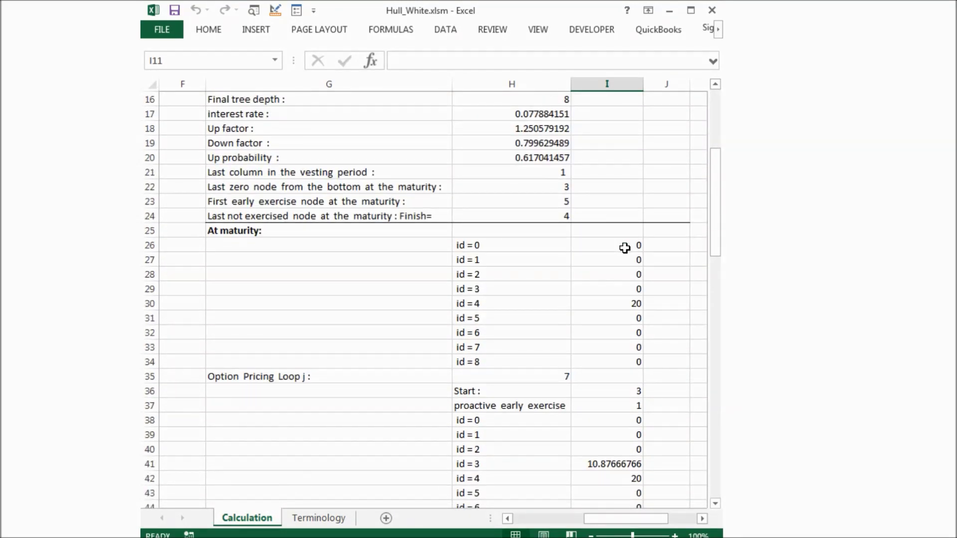
left_click(470, 304)
left_click(624, 306)
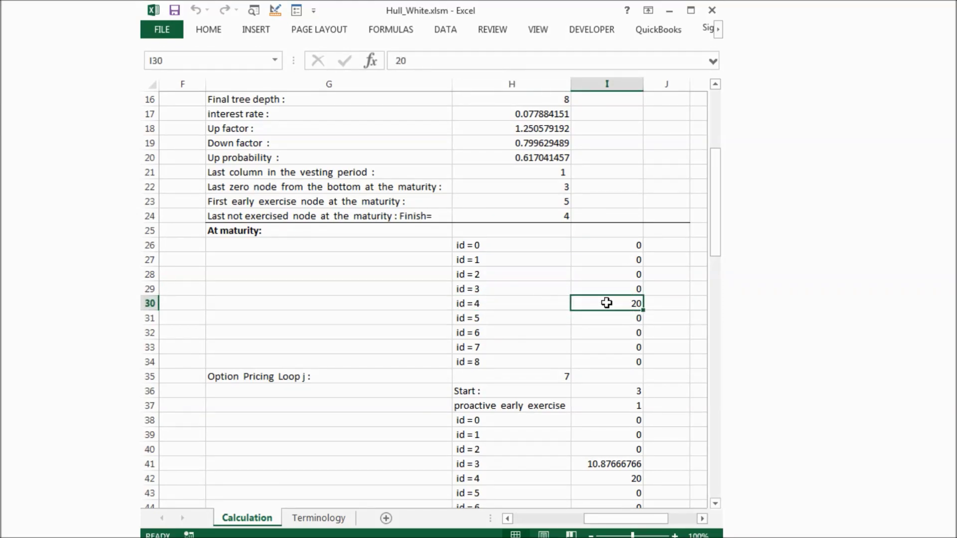
Compare the Stock Price with the strike price in the parameter table to explain the maturity value
scroll(606, 302, "up", 5)
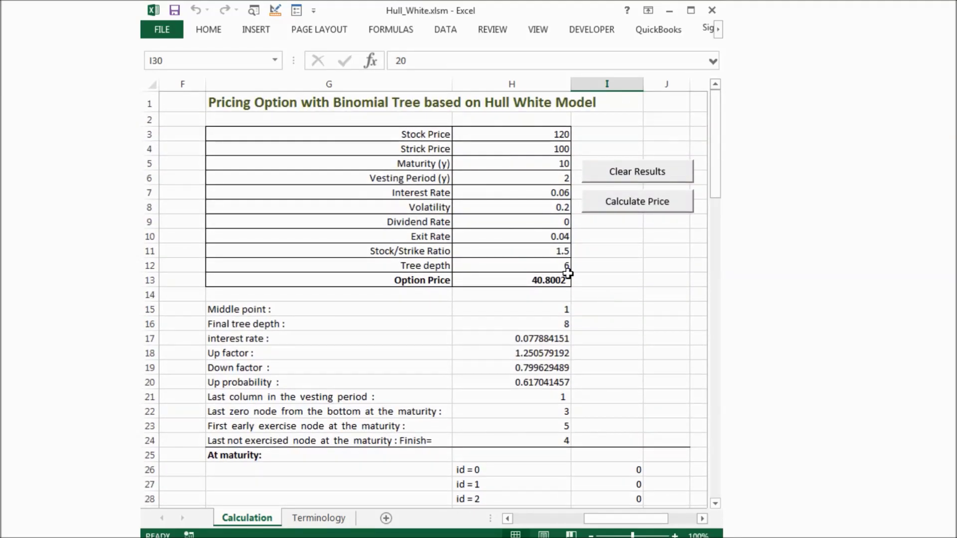
left_click(525, 131)
left_click(503, 152)
left_click(533, 137)
left_click(532, 149)
left_click(614, 293)
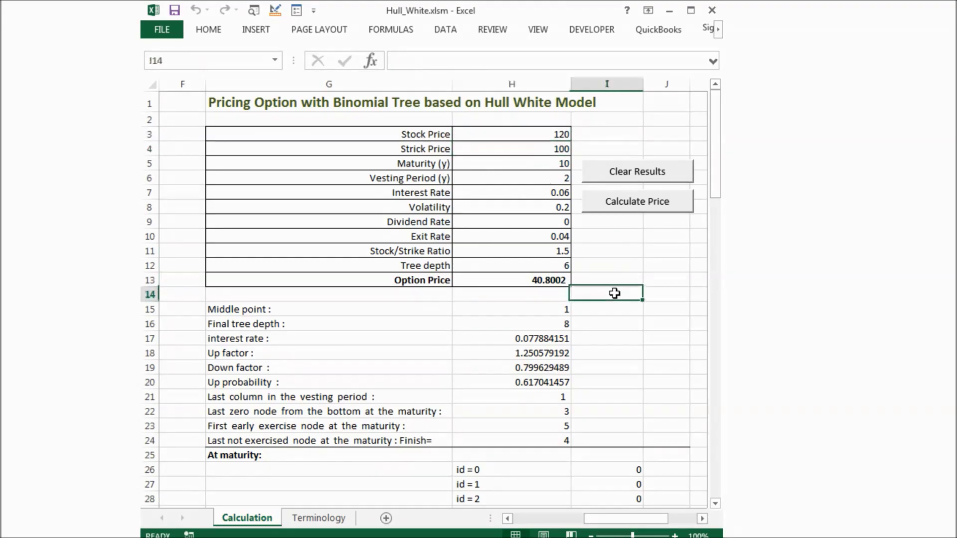
Examine the option pricing loops from j = 7 down to j = 0, then review the Option Price and Stock Price in the parameter table
scroll(615, 293, "down", 2)
scroll(614, 293, "down", 8)
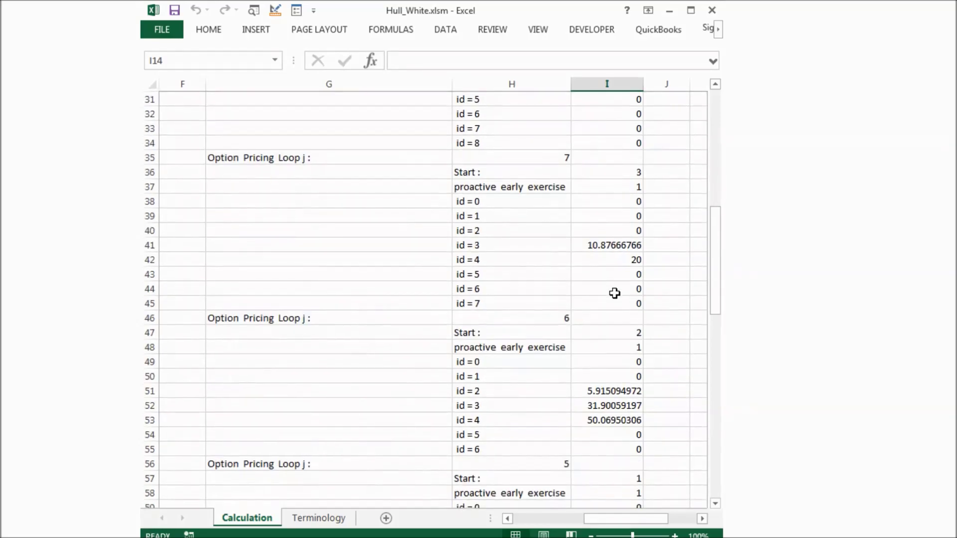
scroll(625, 244, "down", 6)
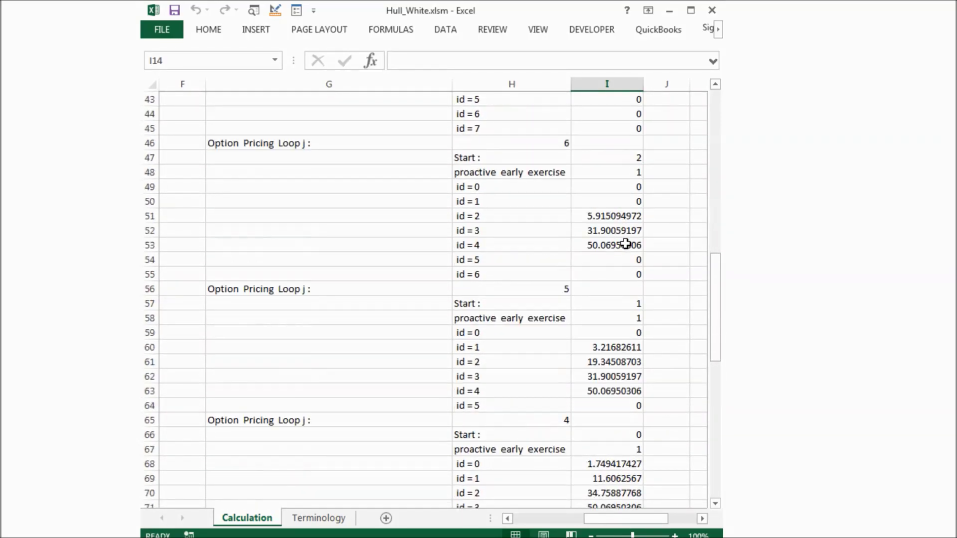
scroll(625, 244, "down", 6)
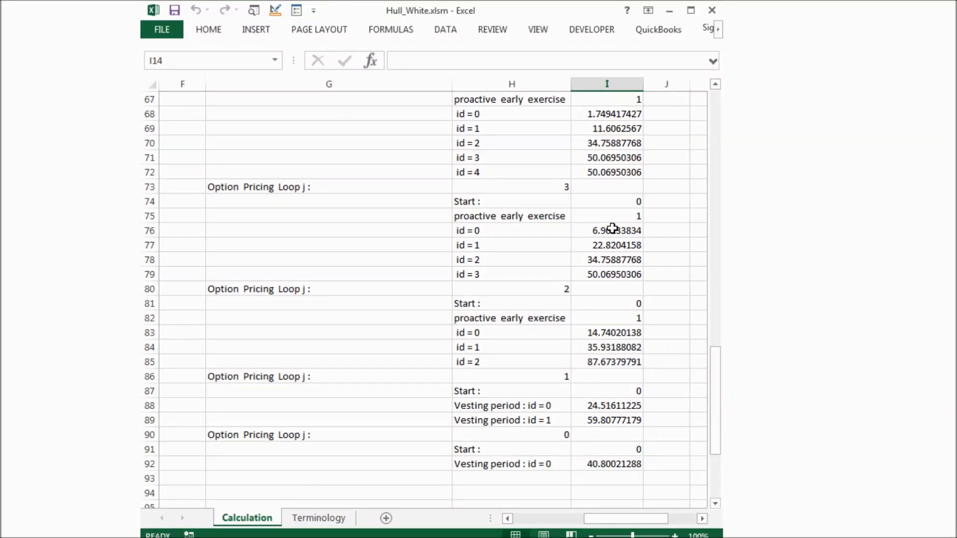
scroll(612, 228, "up", 8)
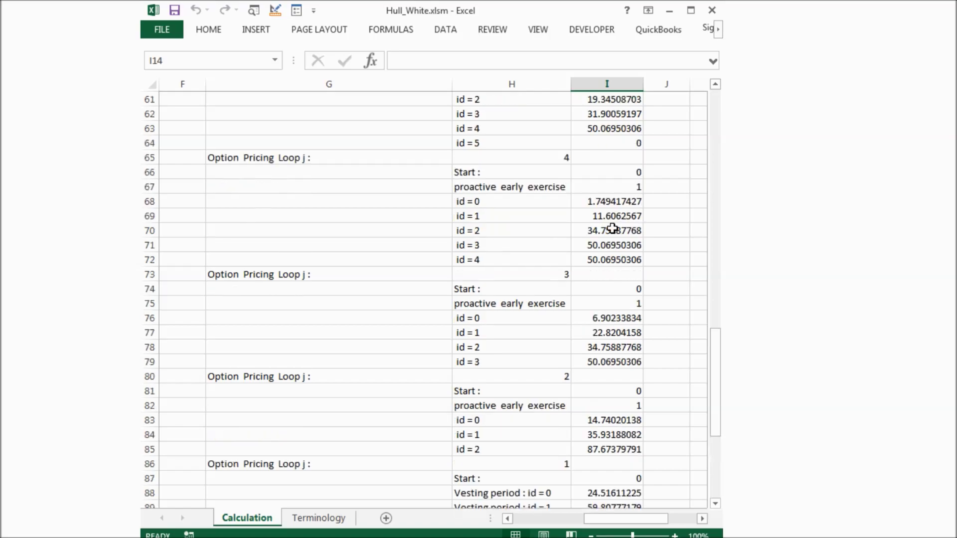
scroll(612, 229, "up", 14)
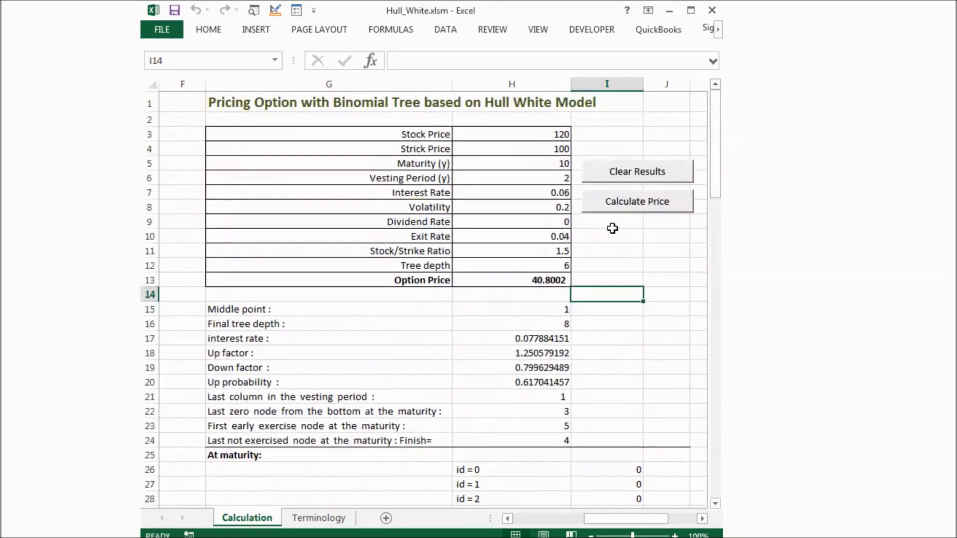
left_click(493, 279)
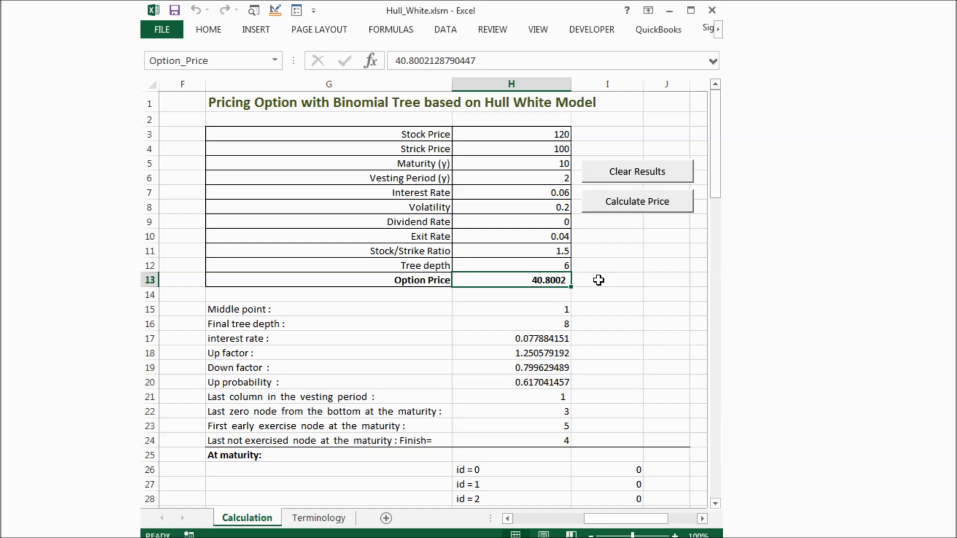
left_click(484, 135)
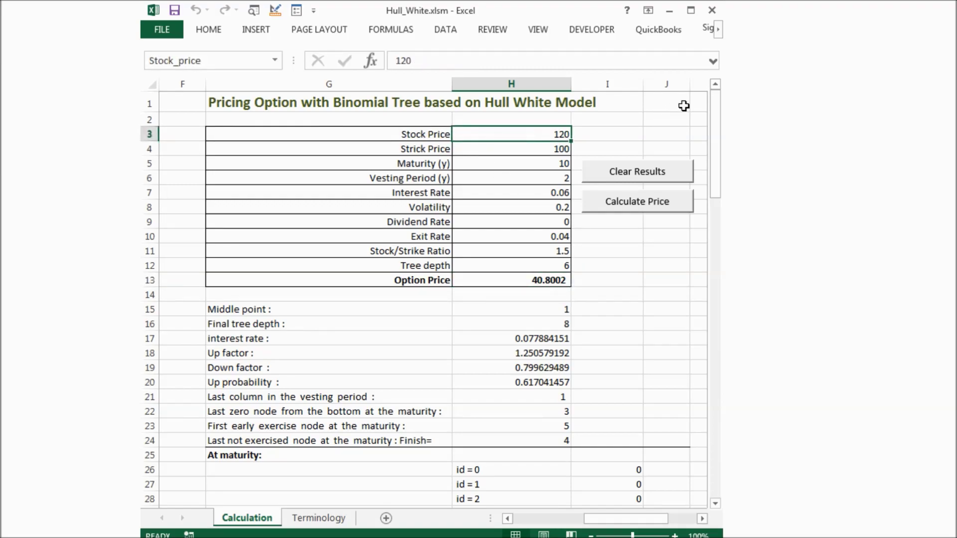